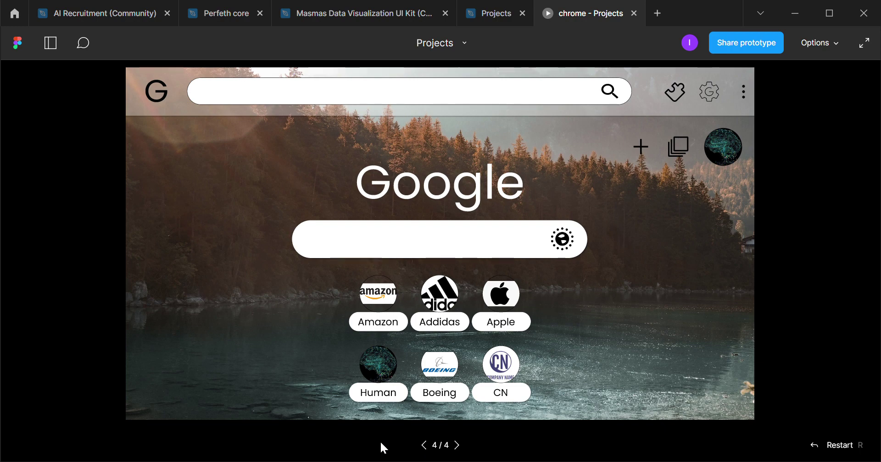
left_click(424, 445)
key("Right")
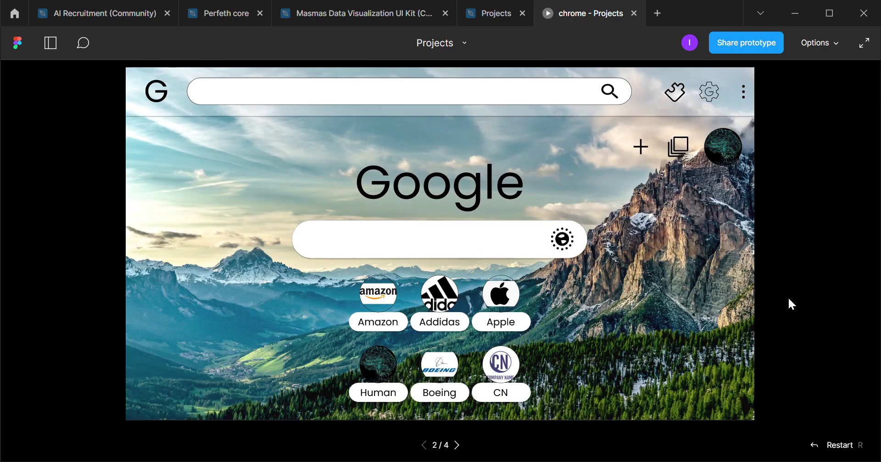
key("Right")
key("Right")
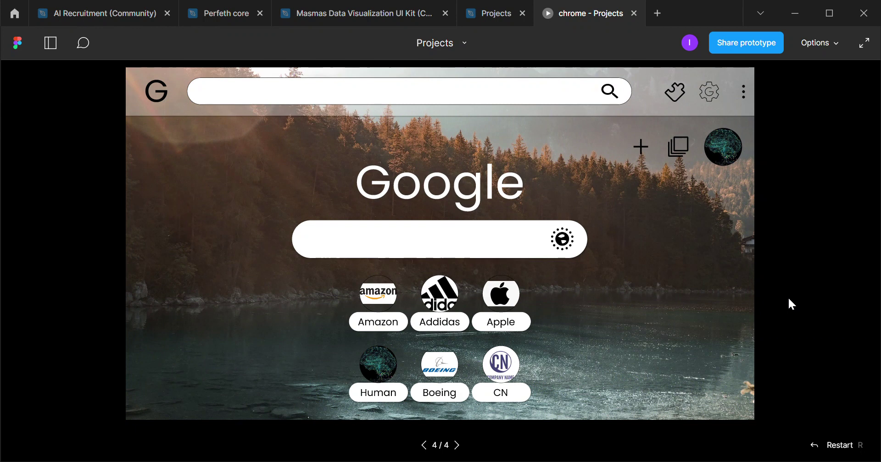
left_click(422, 445)
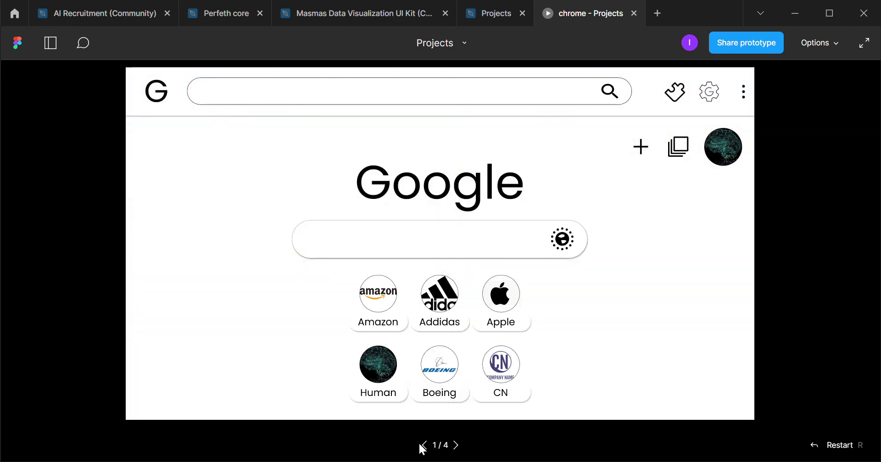
left_click(456, 445)
left_click(455, 445)
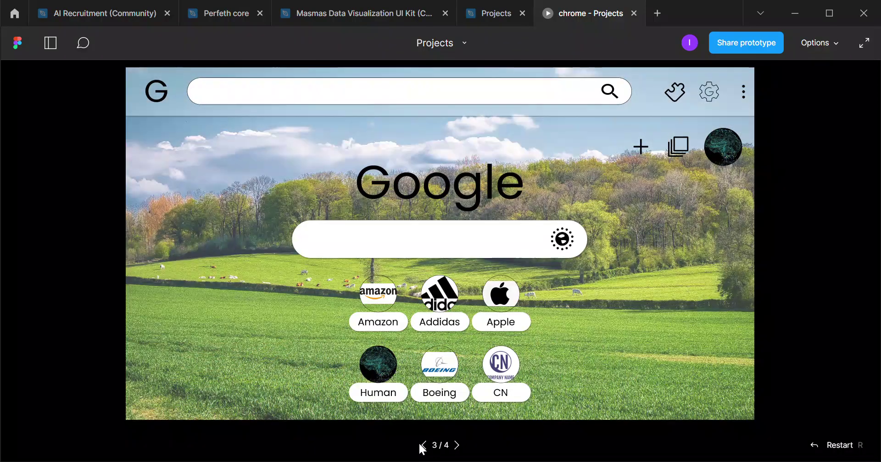
key("Right")
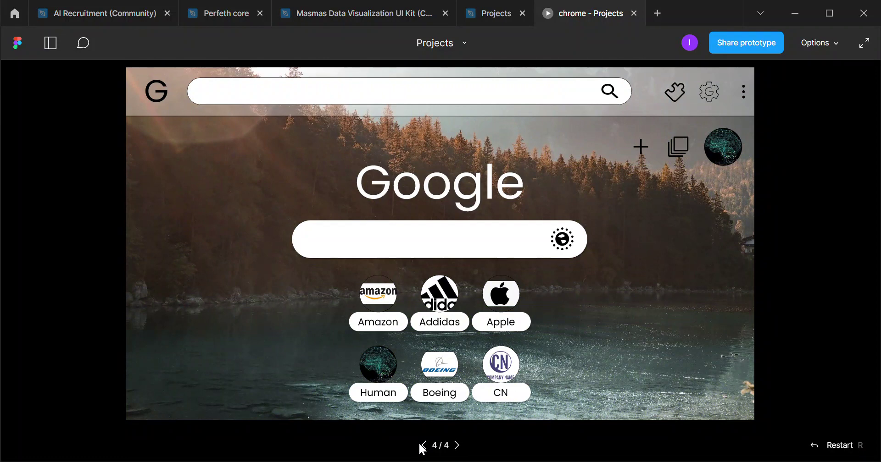